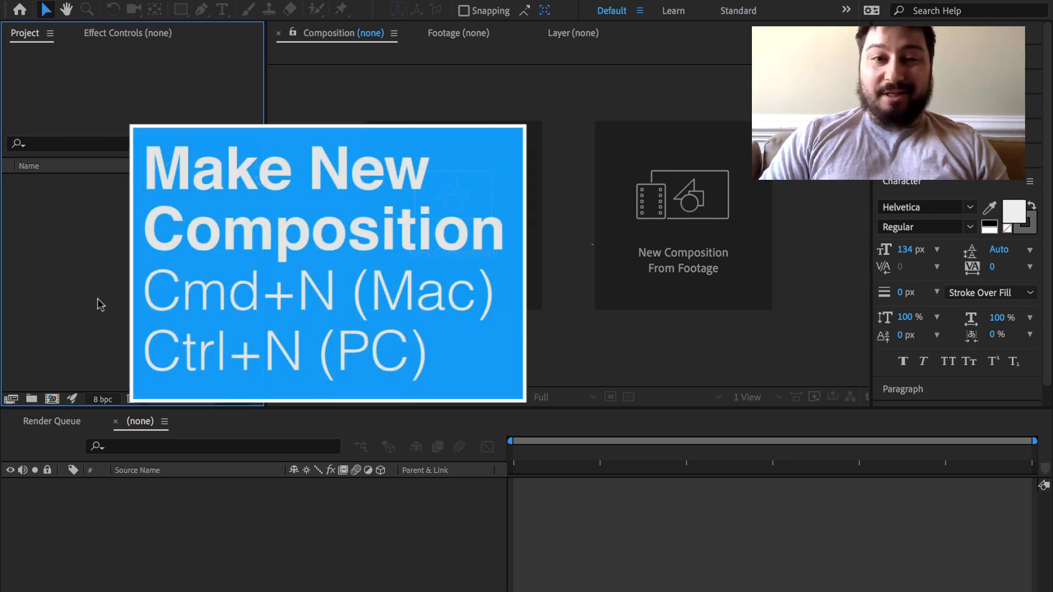
Open Composition Settings for a new composition with Ctrl+N and name it 'Sample'
key("super+n")
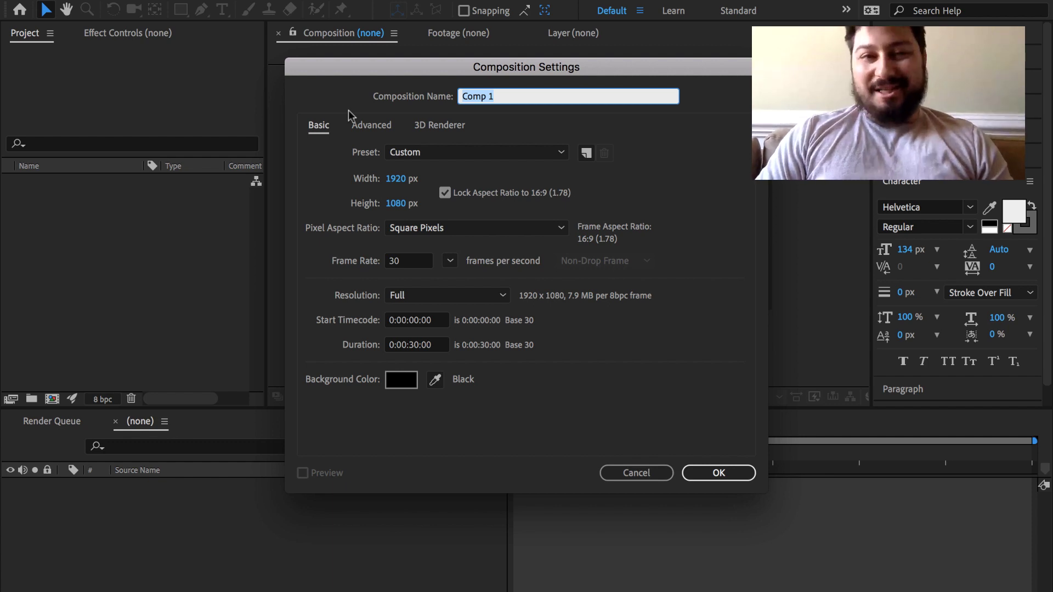
type("Sample")
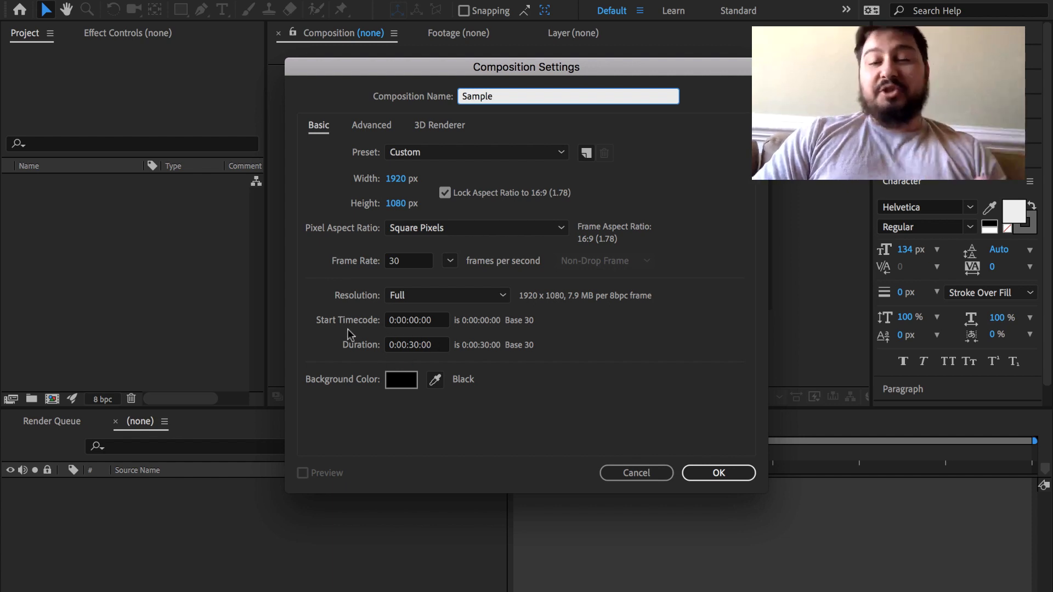
left_click_drag(502, 70, 758, 23)
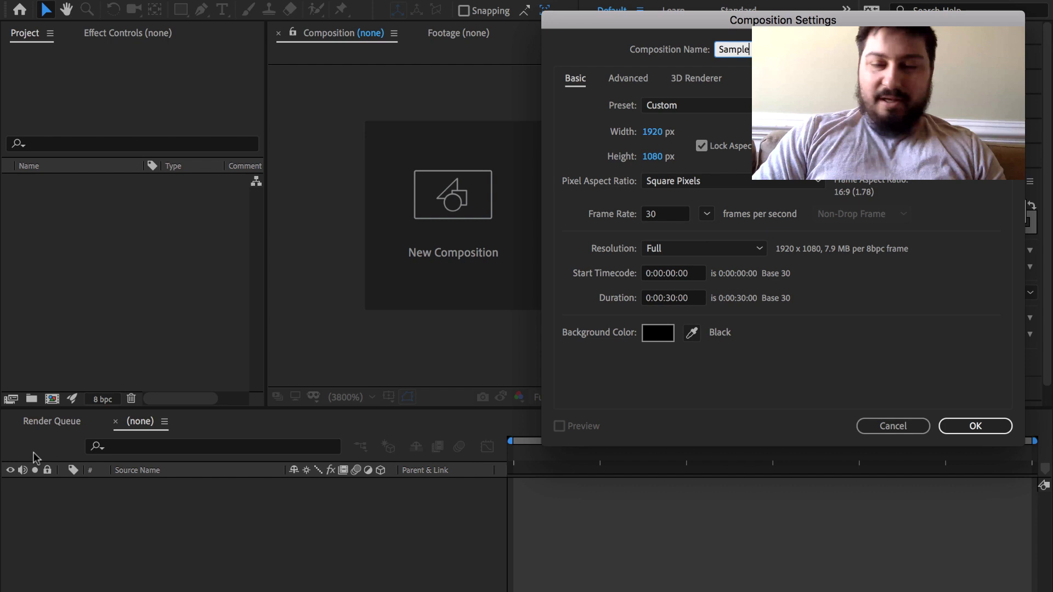
left_click_drag(682, 22, 382, 62)
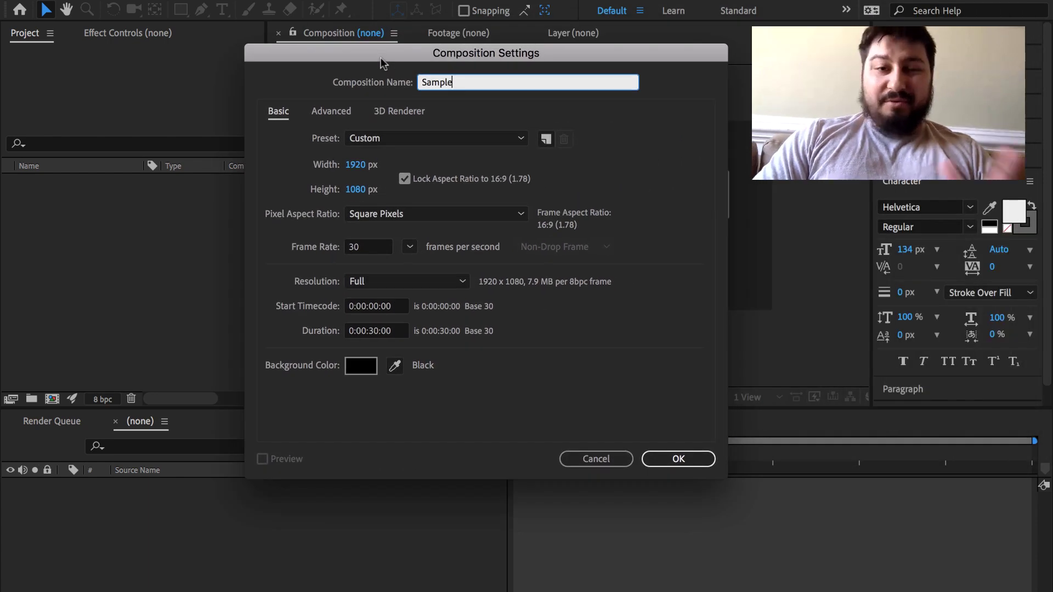
left_click(352, 306)
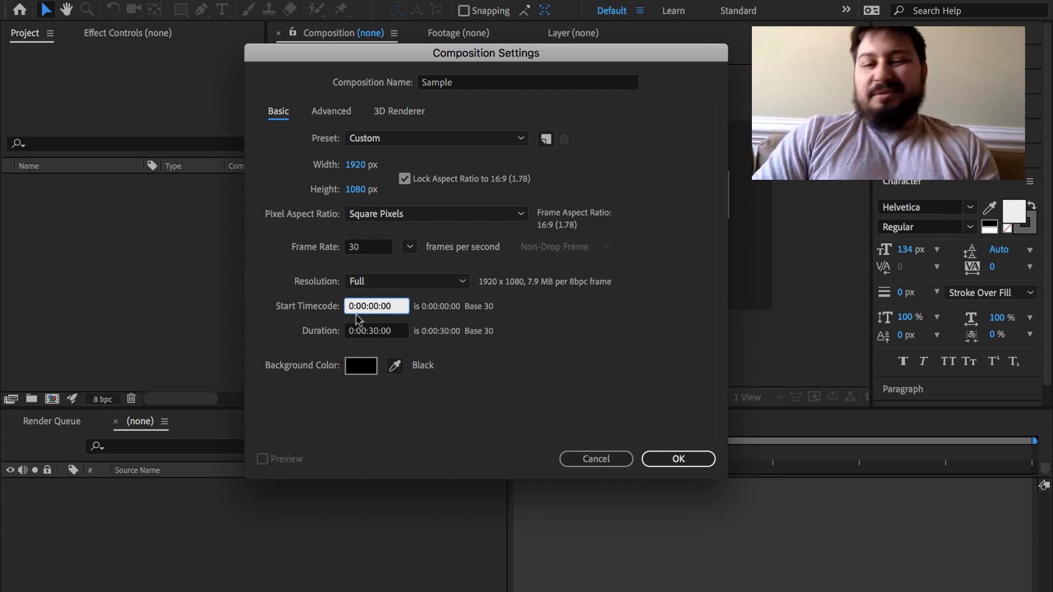
Start editing the composition's Duration value, selecting and retyping its digits
left_click(370, 330)
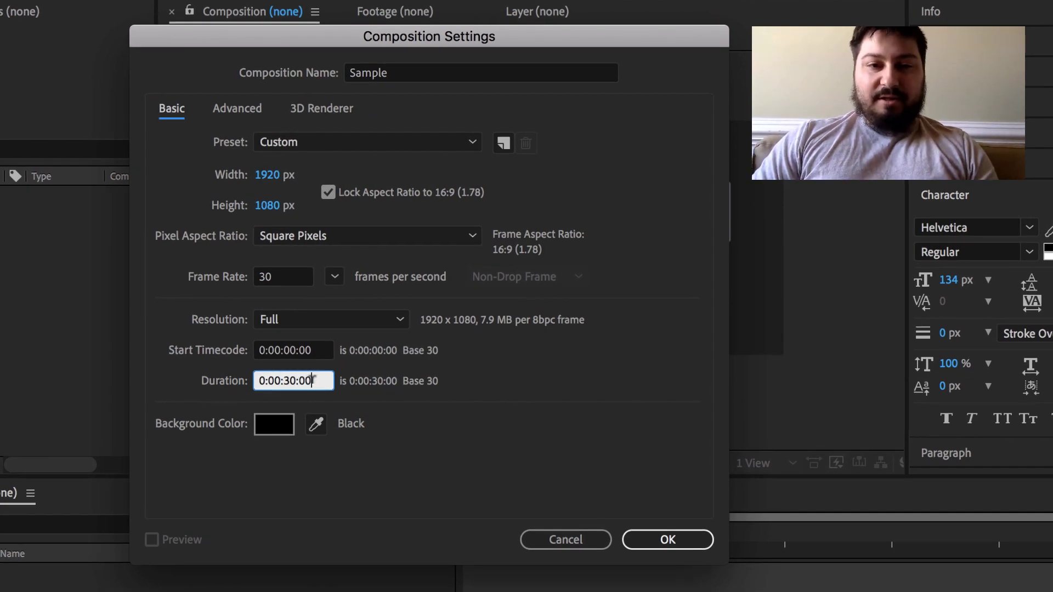
double_click(305, 380)
double_click(289, 380)
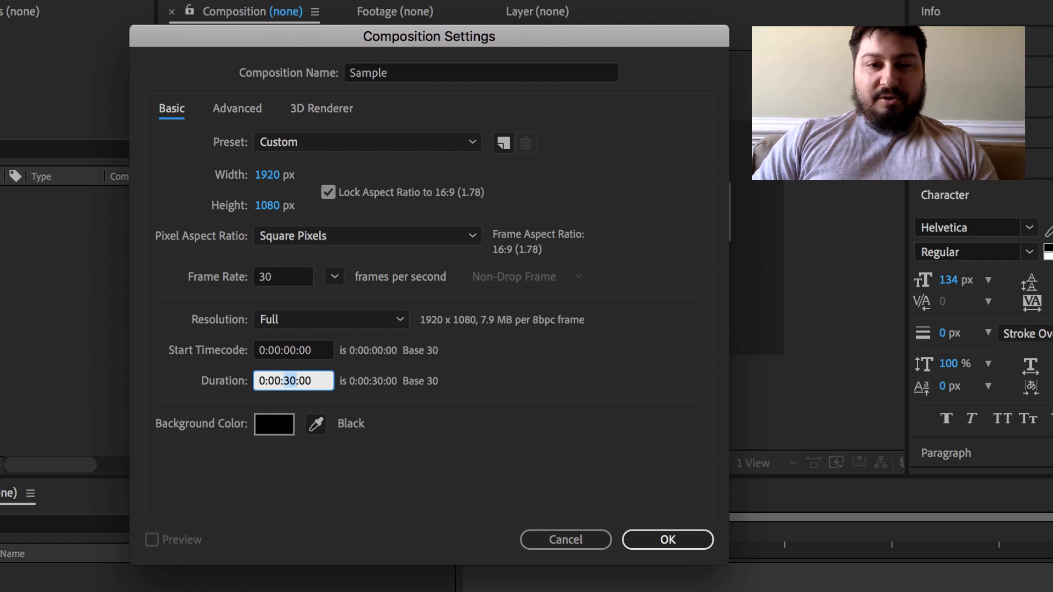
left_click(282, 380)
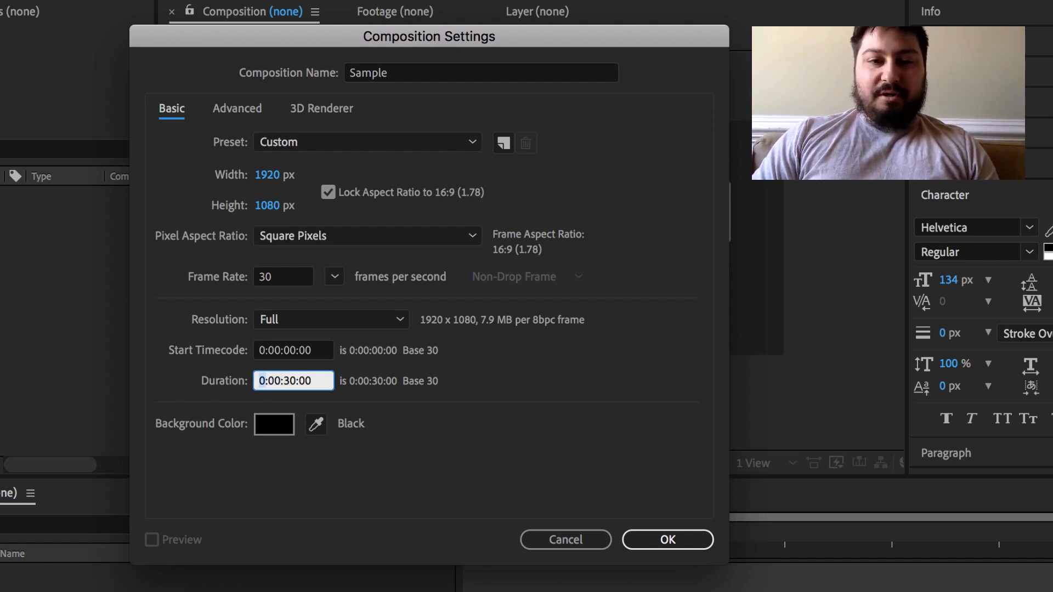
double_click(262, 379)
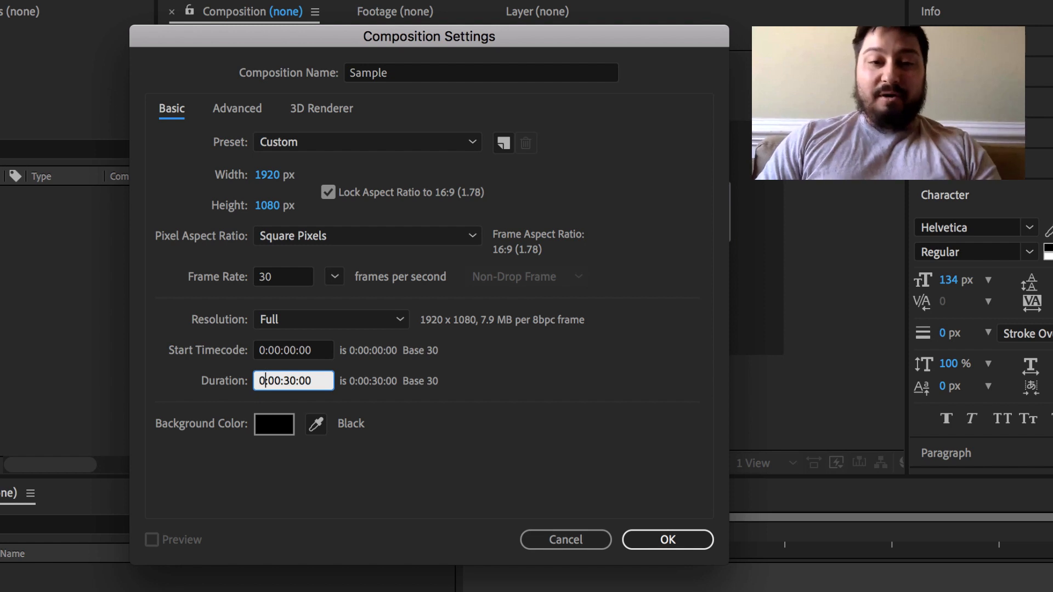
type("1")
left_click(283, 380)
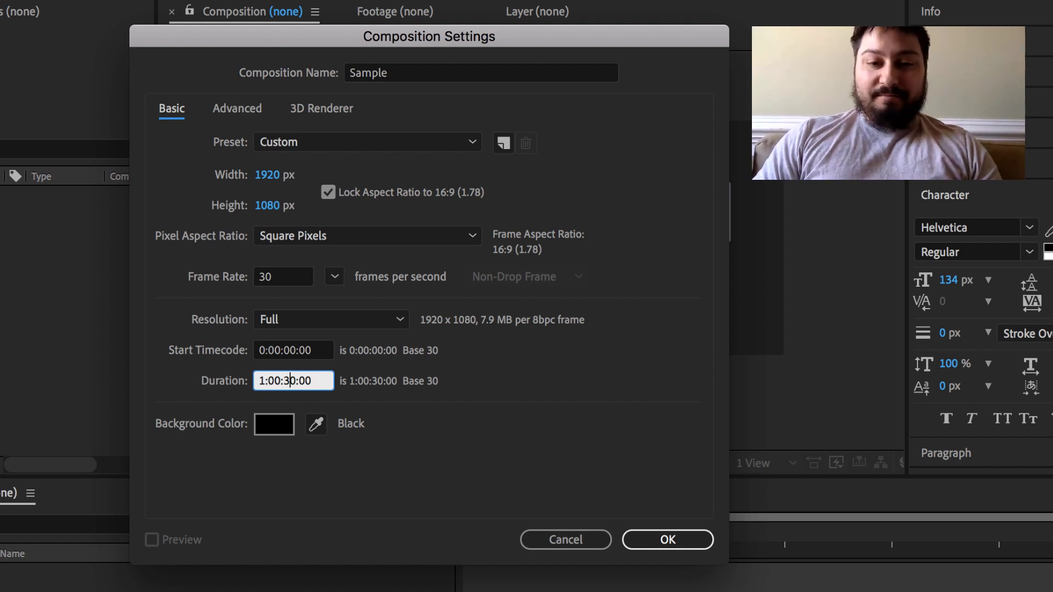
key("BackSpace")
type("0")
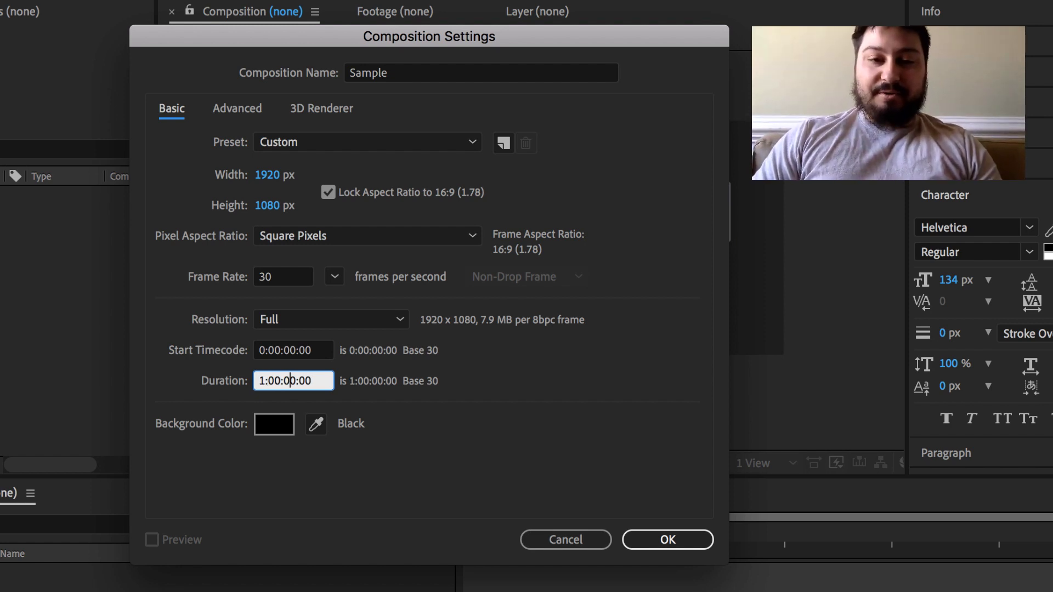
Correct the duration back to 0:00:30:00 and create the 1920×1080, 30 fps Sample composition
key("Left")
key("Left")
key("Left")
key("Left")
key("Left")
key("BackSpace")
type("0")
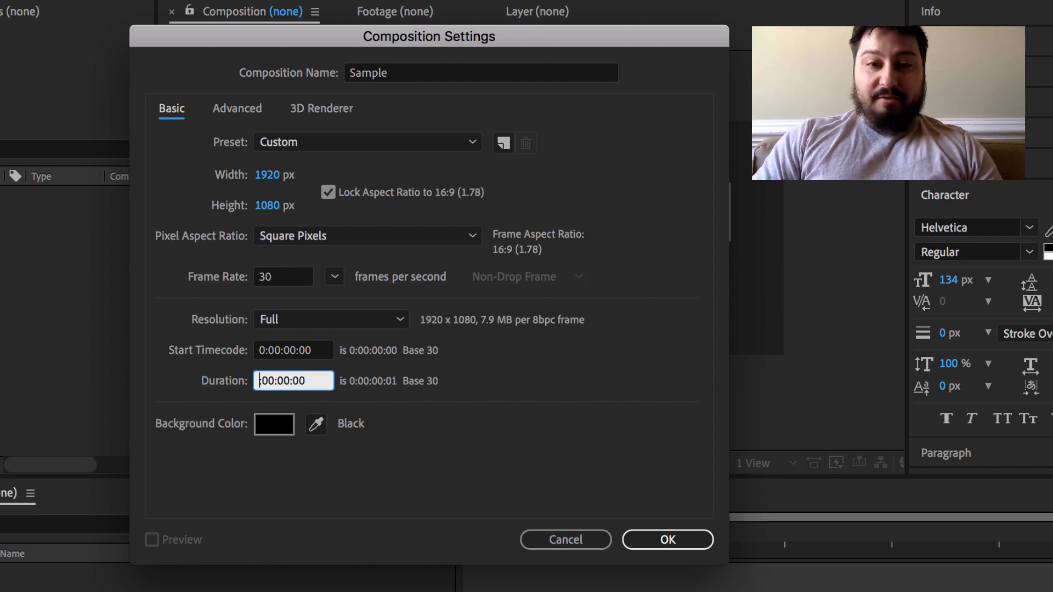
key("Right")
key("Right")
key("Right")
key("BackSpace")
type("3")
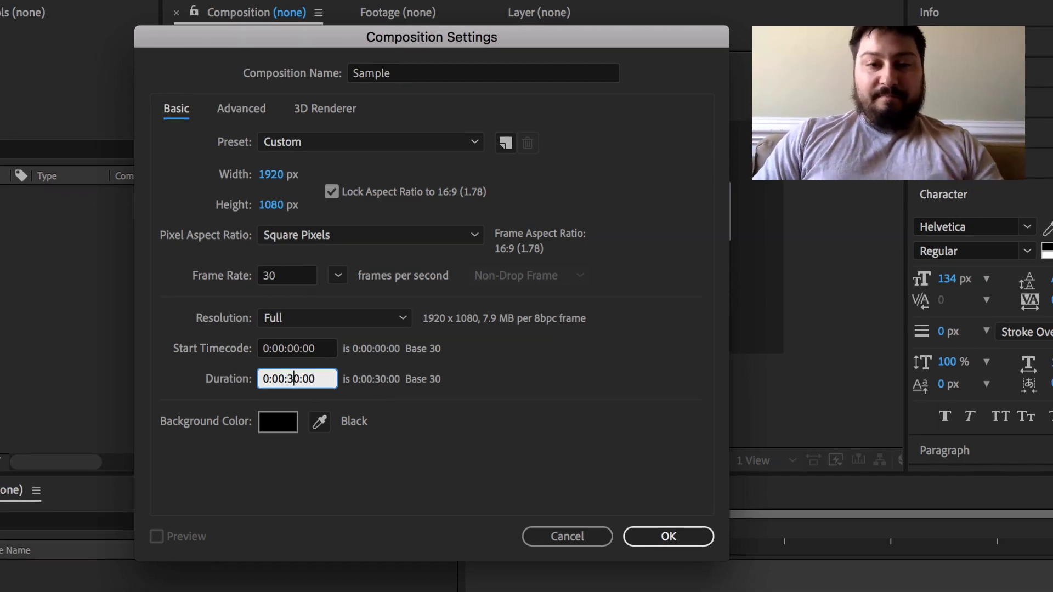
left_click(673, 499)
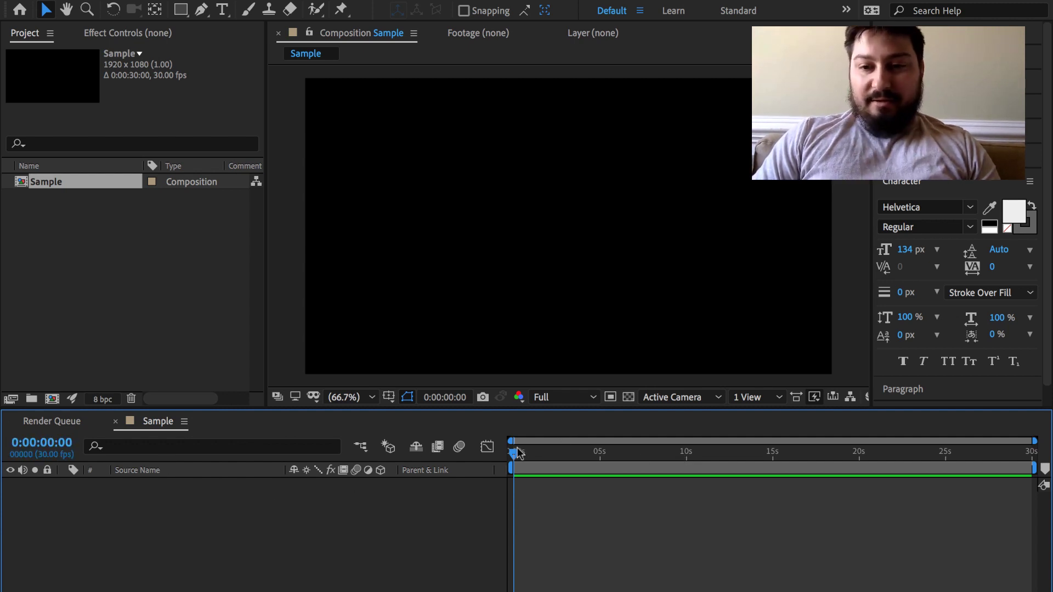
Add a default gray solid layer, Gray Solid 1, with Ctrl+Y
left_click(566, 451)
left_click(637, 452)
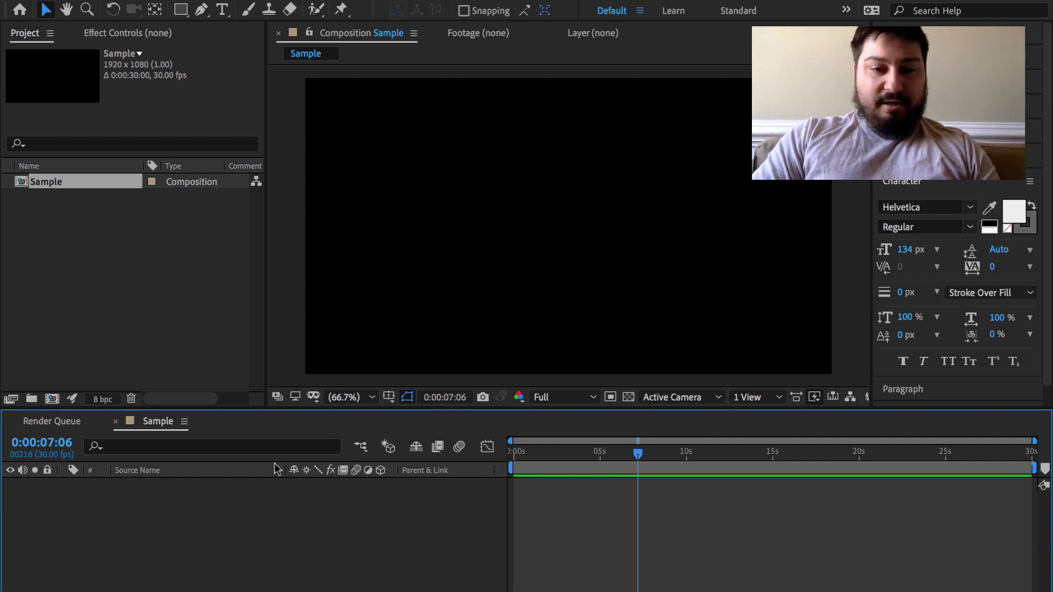
key("super+y")
key("Return")
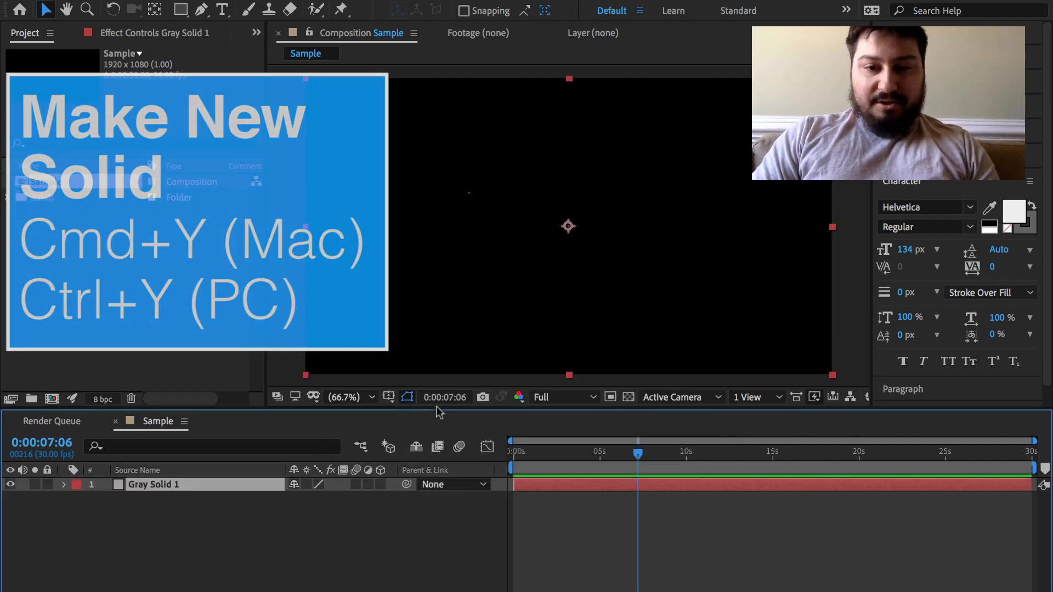
Zoom the timeline in to frames and back out, moving the playhead to 0:00:29:14
left_click_drag(597, 453, 633, 465)
key("equal")
key("equal")
key("equal")
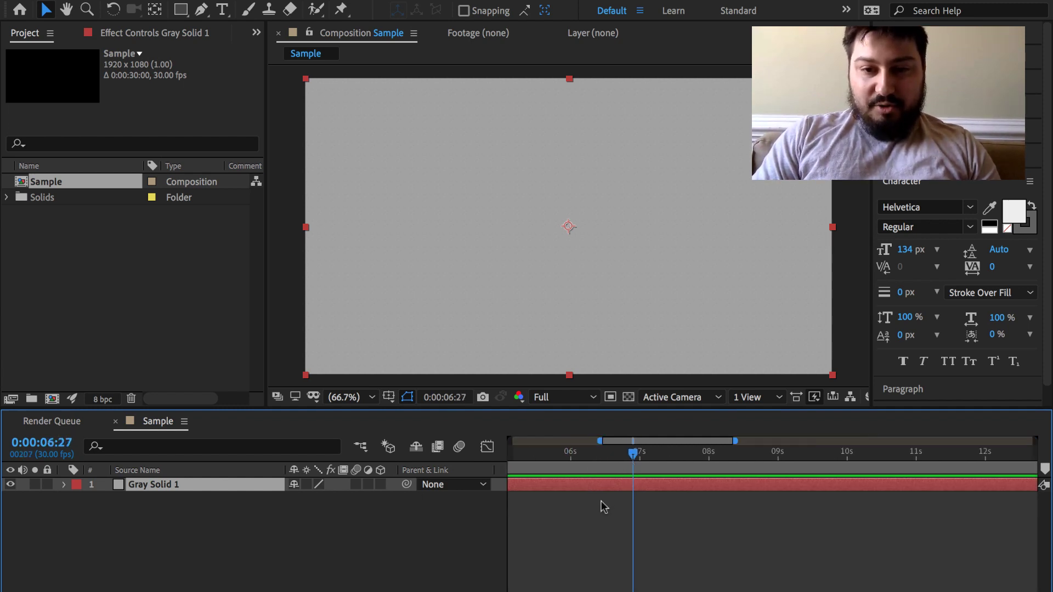
key("equal")
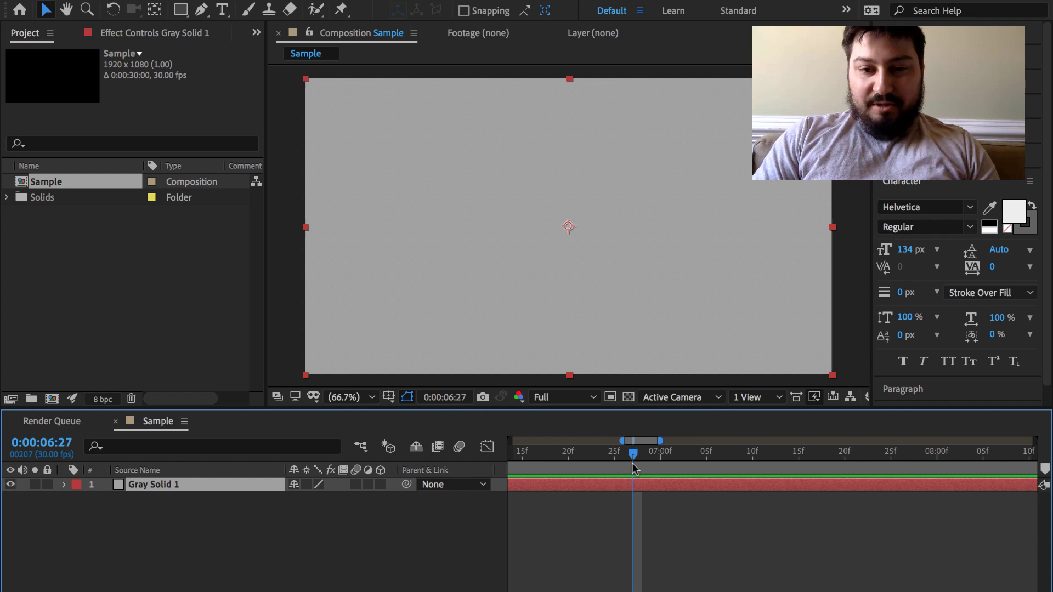
key("minus")
key("minus")
key("minus")
key("minus")
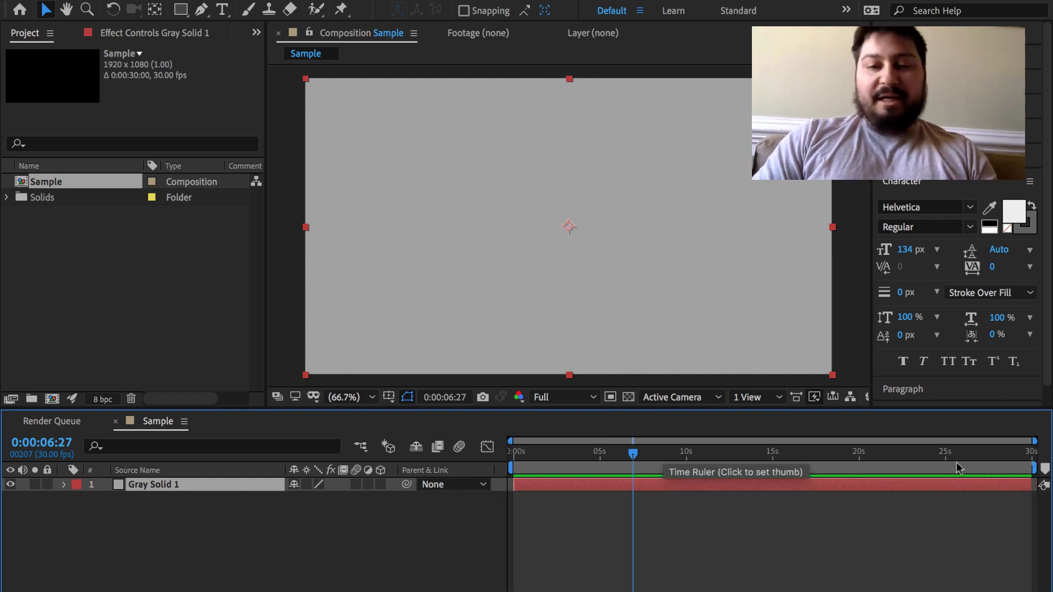
left_click(995, 454)
left_click_drag(995, 454, 1022, 454)
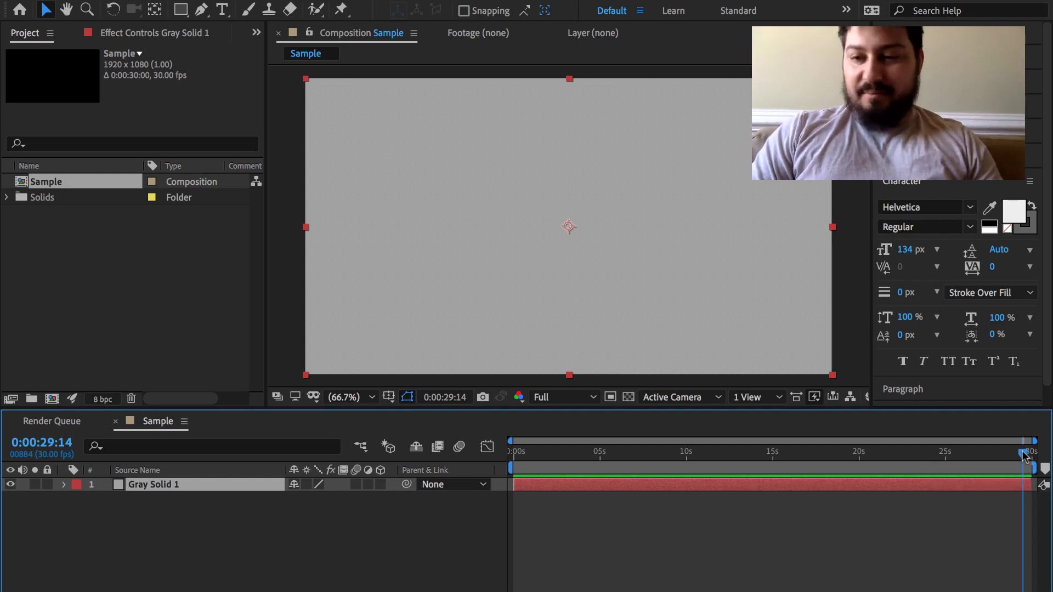
Change the Sample composition's duration from 30 to 0:00:50:00 in Composition Settings (Ctrl+K)
left_click_drag(1022, 454, 995, 454)
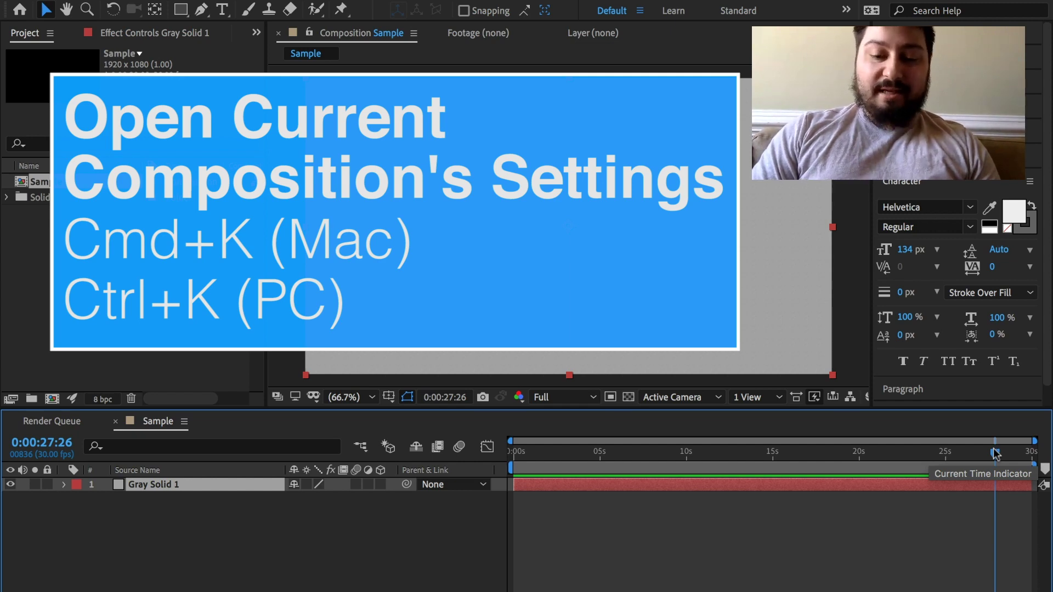
key("super+k")
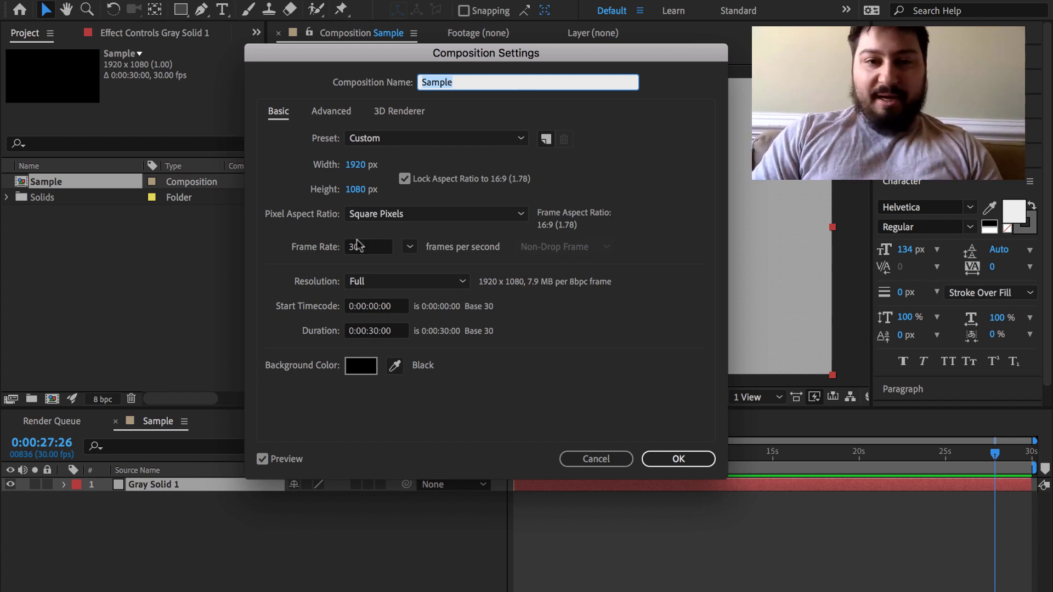
left_click(376, 331)
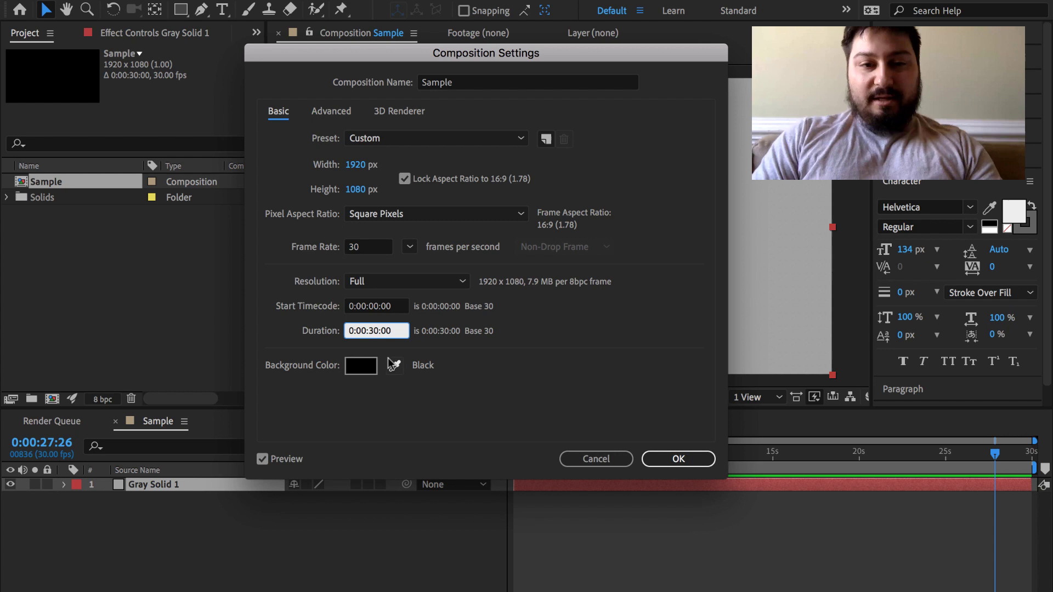
double_click(374, 331)
type("50")
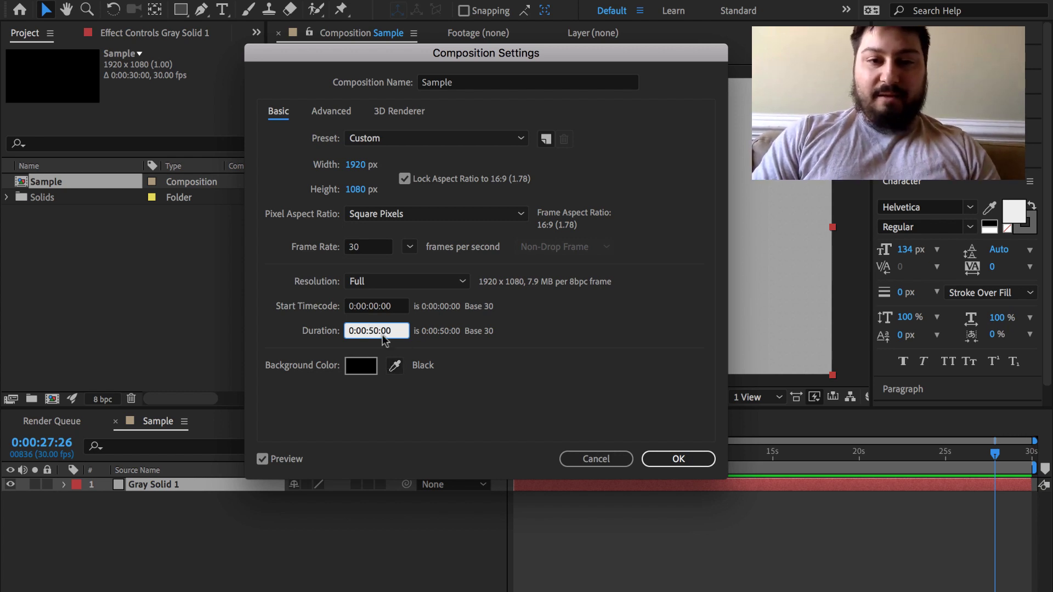
left_click(664, 457)
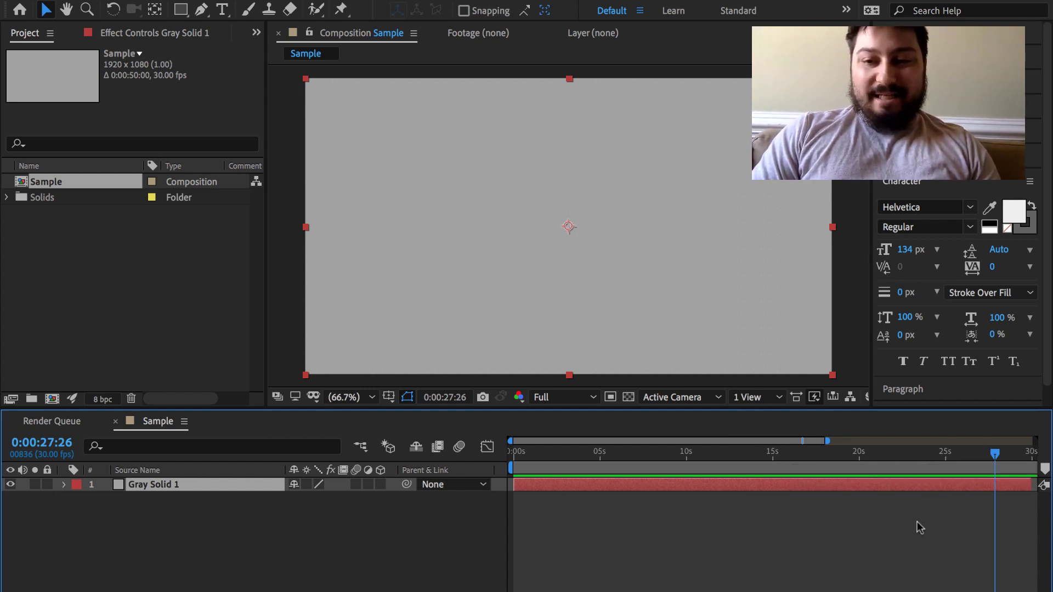
Zoom the timeline out to show the whole 0–50 second ruler
key("minus")
key("minus")
key("minus")
key("minus")
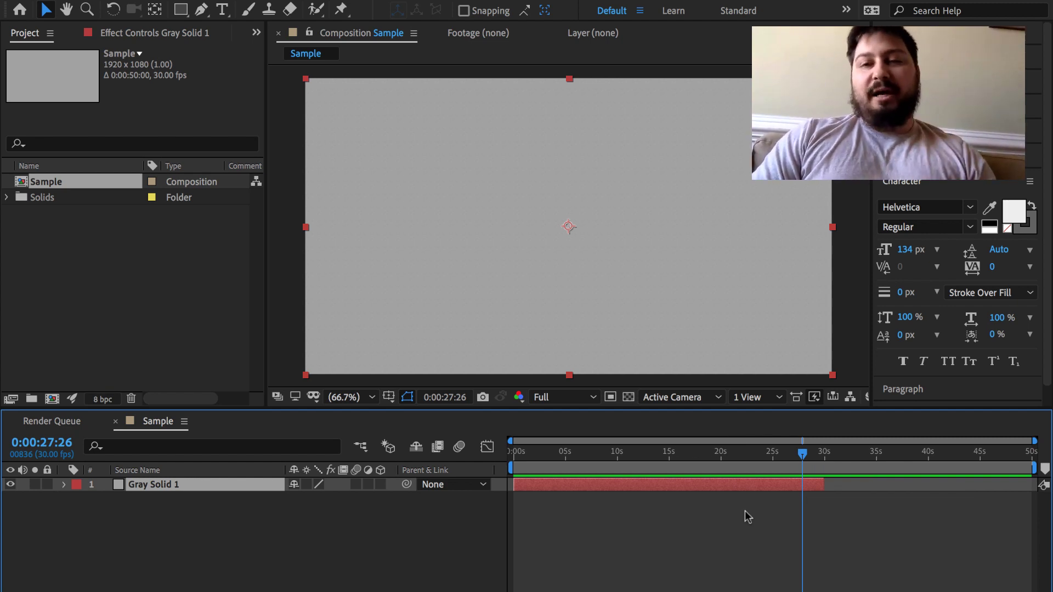
Drag Gray Solid 1's out-point from 30 seconds to the 50-second end of the timeline
left_click_drag(822, 485, 1034, 487)
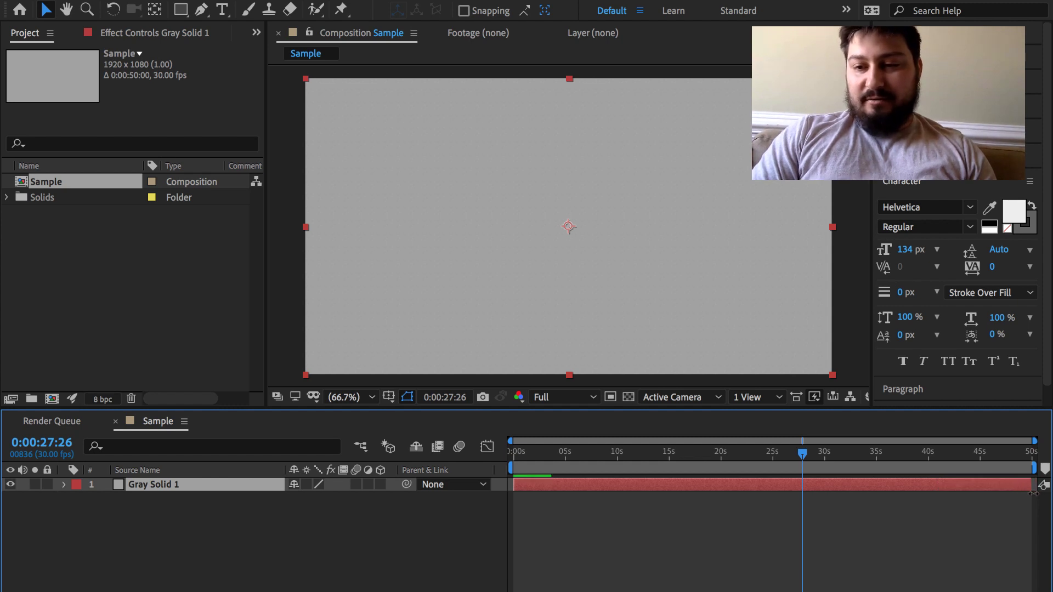